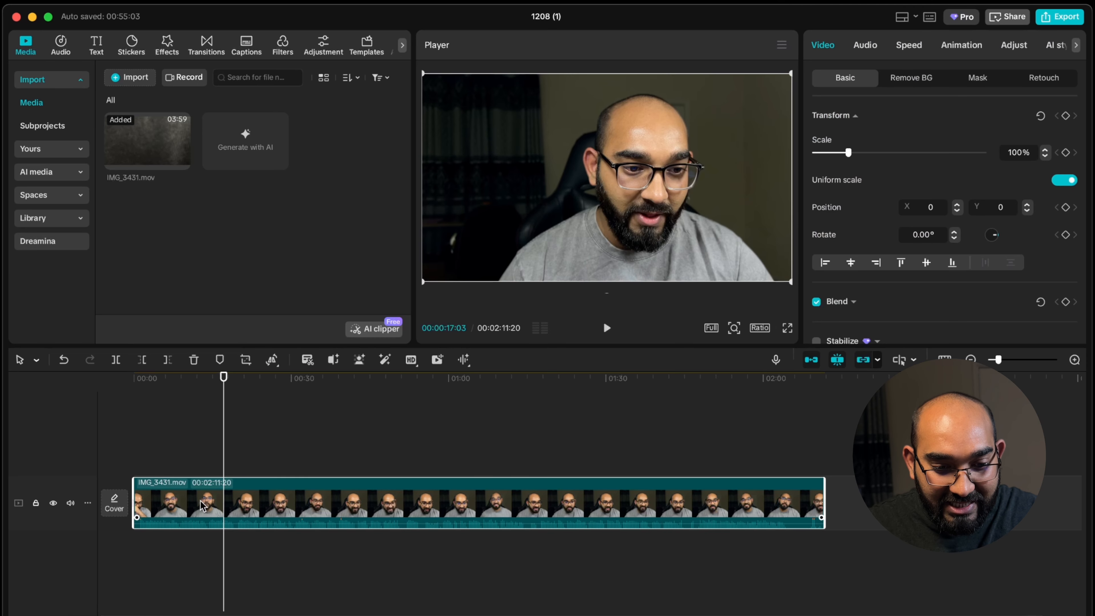
Step: Split IMG_3431.mov at 00:00:17:03 and duplicate its first segment onto a new track directly above it
{"action": "left_click", "coordinate": [115, 360]}
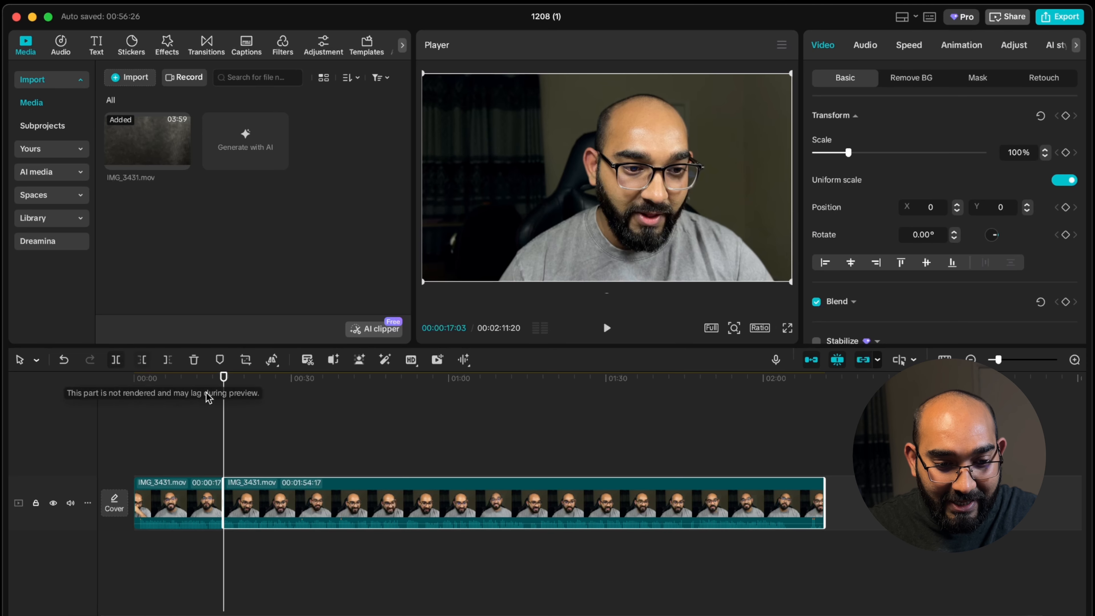
{"action": "left_click_drag", "start_coordinate": [221, 387], "coordinate": [165, 391]}
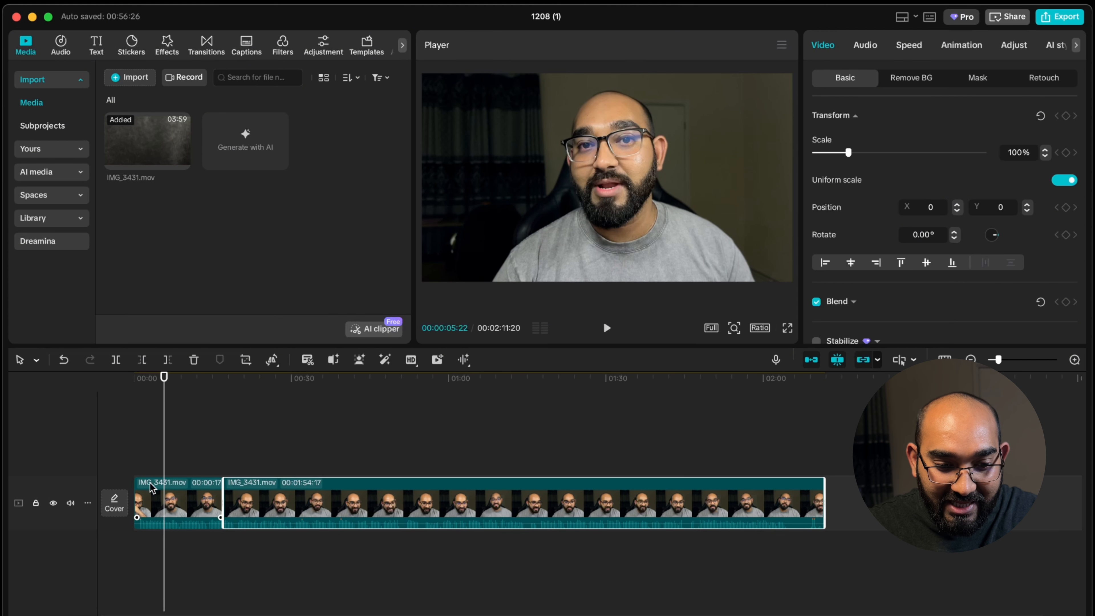
{"action": "left_click", "coordinate": [165, 502]}
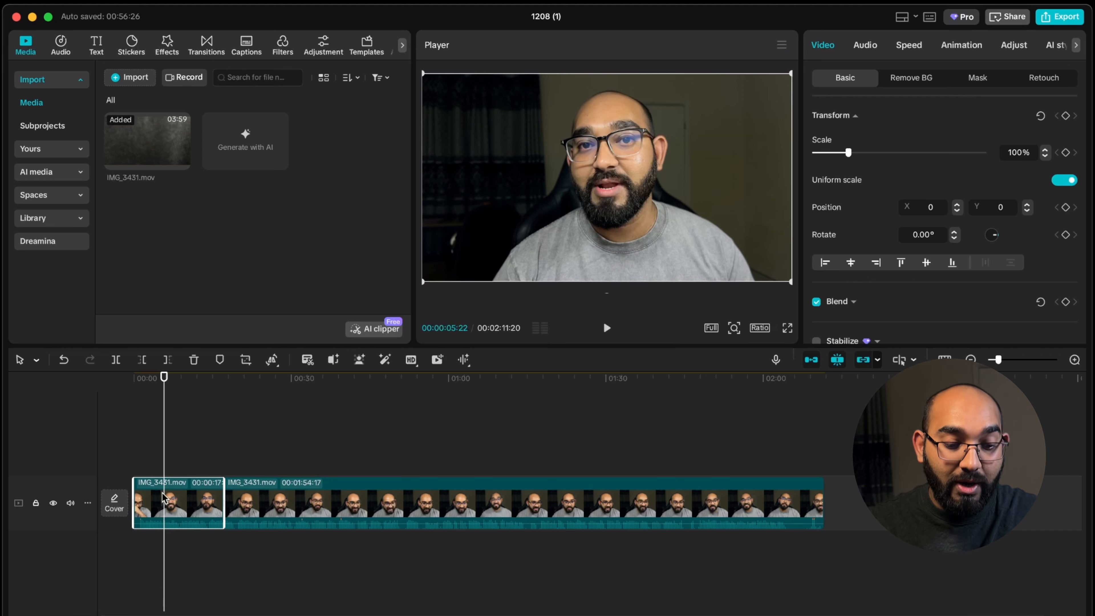
{"action": "left_click_drag", "start_coordinate": [165, 496], "coordinate": [180, 456]}
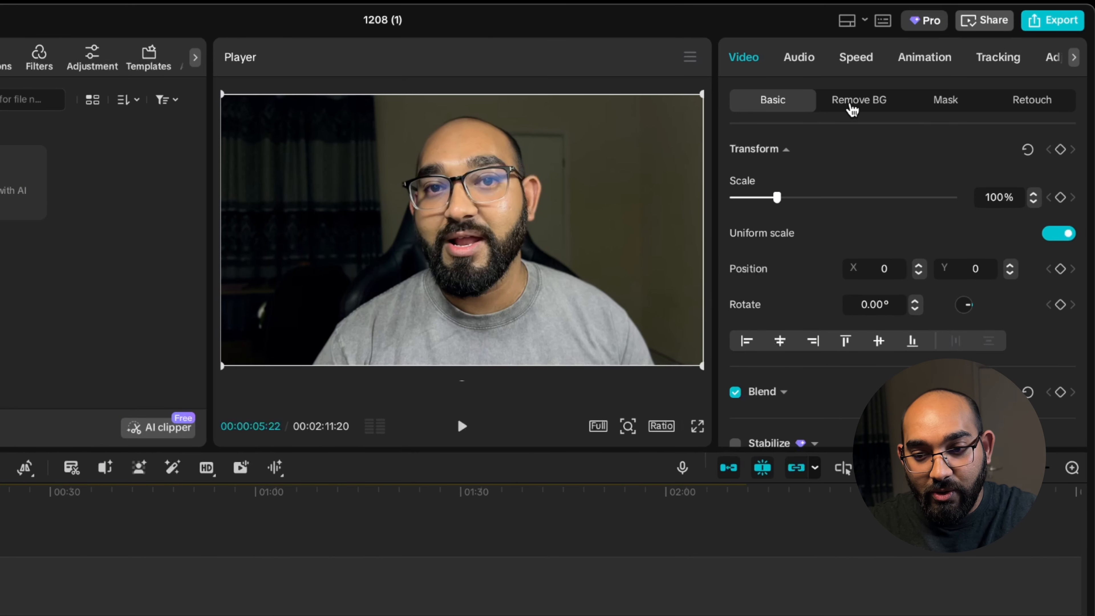
Step: Enable Custom removal of the background for the duplicated clip with the standard Brush as the selection tool
{"action": "left_click", "coordinate": [875, 109]}
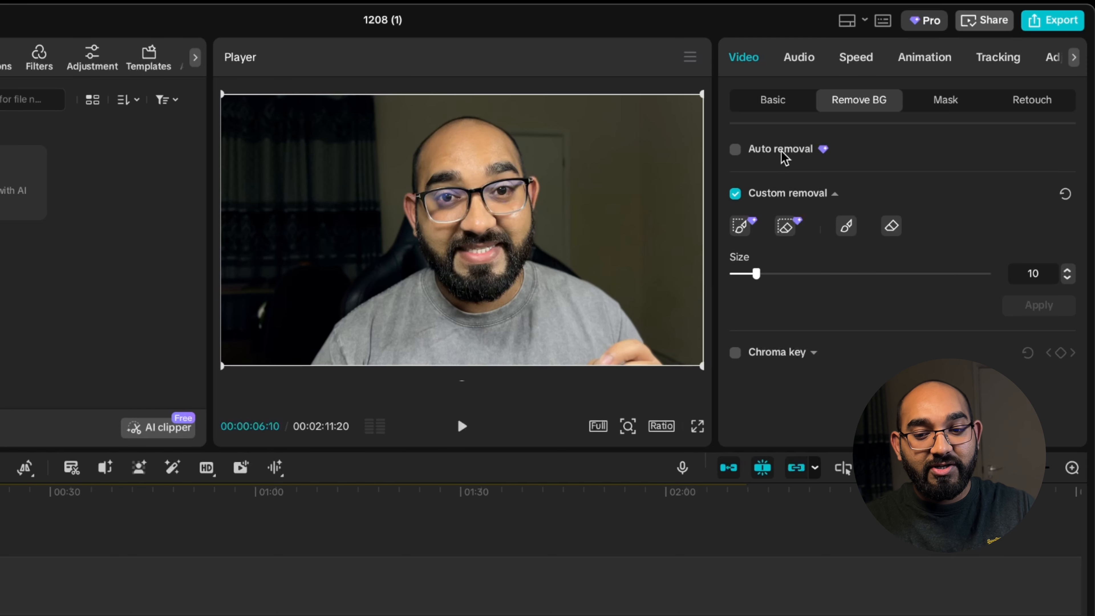
{"action": "left_click", "coordinate": [736, 194]}
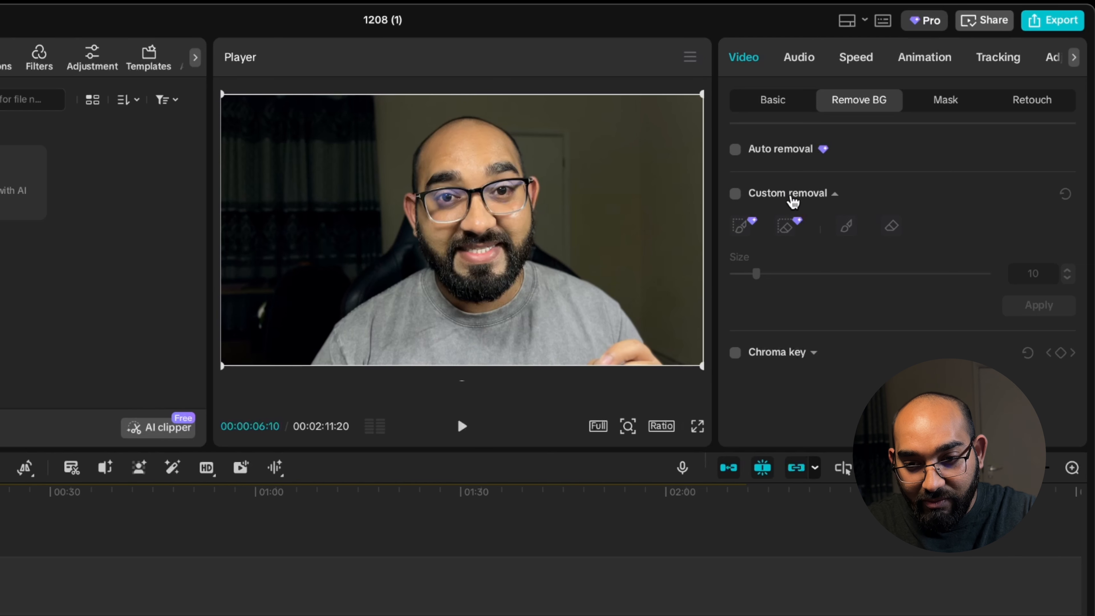
{"action": "left_click", "coordinate": [735, 194]}
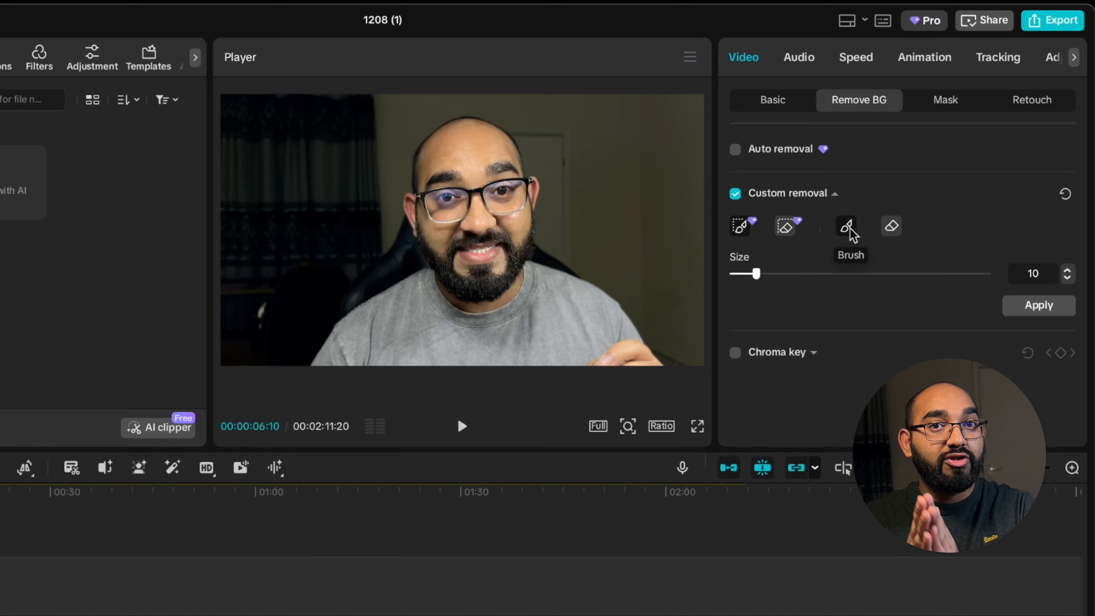
{"action": "left_click", "coordinate": [847, 229]}
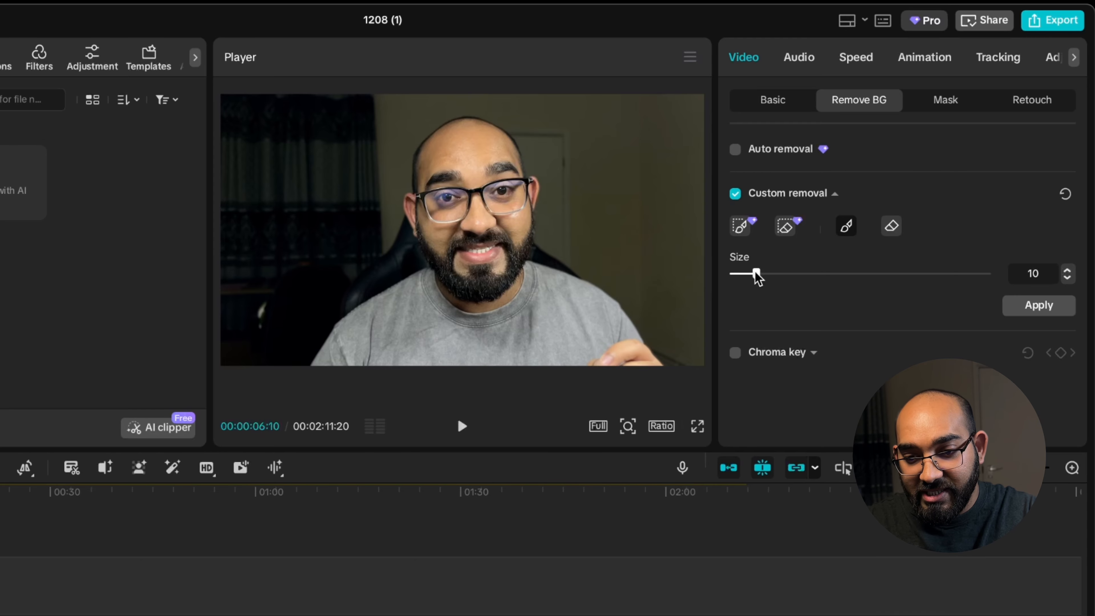
Step: Brush over the man's shirt, neck, face and head at size 100 to mark him as the subject
{"action": "left_click_drag", "start_coordinate": [757, 274], "coordinate": [986, 274]}
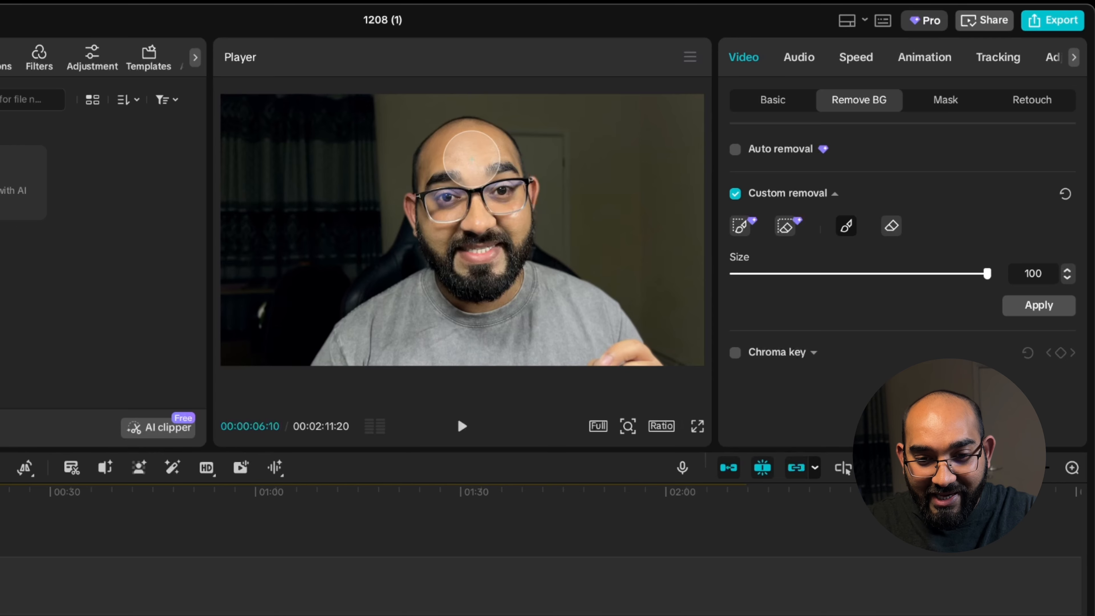
{"action": "mouse_move", "coordinate": [471, 159]}
{"action": "left_mouse_down"}
{"action": "mouse_move", "coordinate": [460, 338]}
{"action": "mouse_move", "coordinate": [647, 351]}
{"action": "mouse_move", "coordinate": [605, 336]}
{"action": "mouse_move", "coordinate": [586, 310]}
{"action": "mouse_move", "coordinate": [523, 289]}
{"action": "mouse_move", "coordinate": [537, 319]}
{"action": "mouse_move", "coordinate": [431, 290]}
{"action": "mouse_move", "coordinate": [328, 345]}
{"action": "mouse_move", "coordinate": [335, 373]}
{"action": "left_mouse_up"}
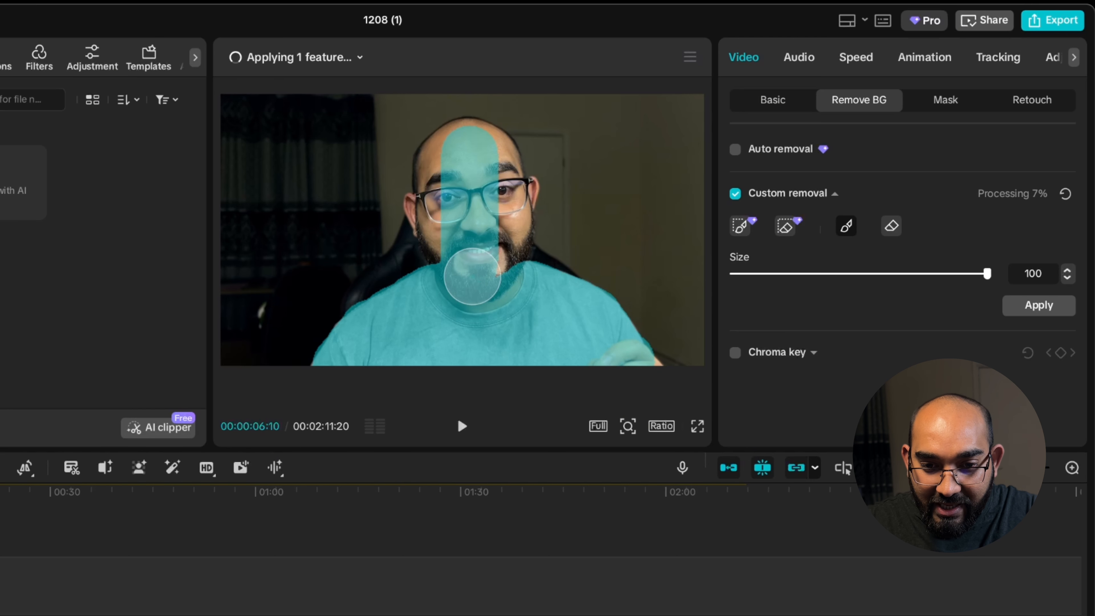
{"action": "mouse_move", "coordinate": [495, 265]}
{"action": "left_mouse_down"}
{"action": "mouse_move", "coordinate": [490, 170]}
{"action": "mouse_move", "coordinate": [477, 146]}
{"action": "mouse_move", "coordinate": [435, 164]}
{"action": "mouse_move", "coordinate": [431, 181]}
{"action": "mouse_move", "coordinate": [472, 259]}
{"action": "mouse_move", "coordinate": [463, 265]}
{"action": "mouse_move", "coordinate": [443, 219]}
{"action": "mouse_move", "coordinate": [441, 158]}
{"action": "left_mouse_up"}
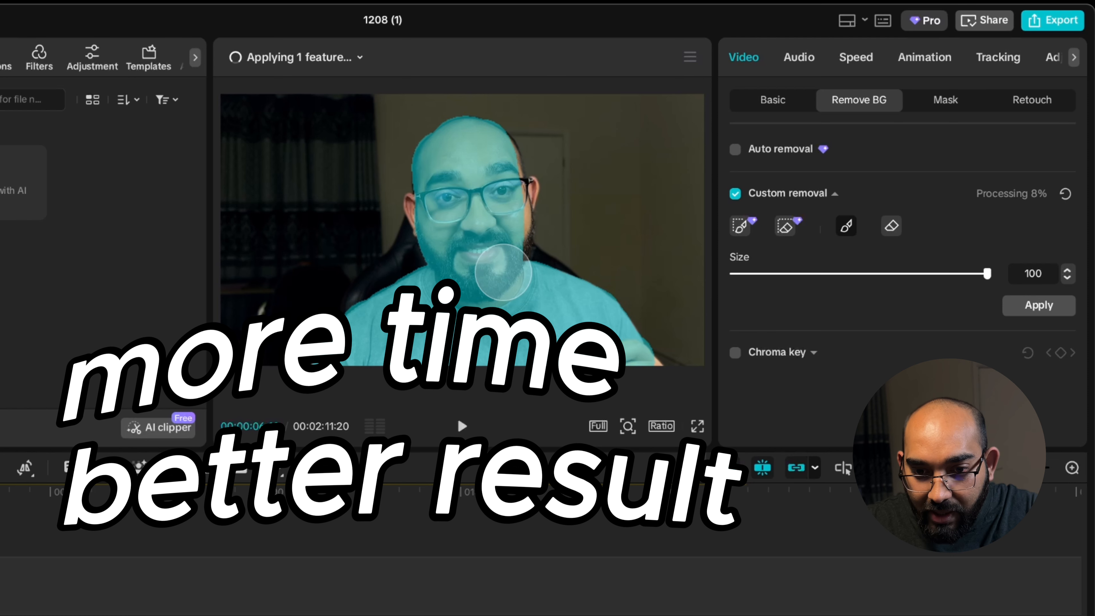
{"action": "mouse_move", "coordinate": [503, 272]}
{"action": "left_mouse_down"}
{"action": "mouse_move", "coordinate": [503, 201]}
{"action": "mouse_move", "coordinate": [485, 149]}
{"action": "mouse_move", "coordinate": [499, 184]}
{"action": "mouse_move", "coordinate": [488, 152]}
{"action": "mouse_move", "coordinate": [500, 170]}
{"action": "mouse_move", "coordinate": [496, 192]}
{"action": "left_mouse_up"}
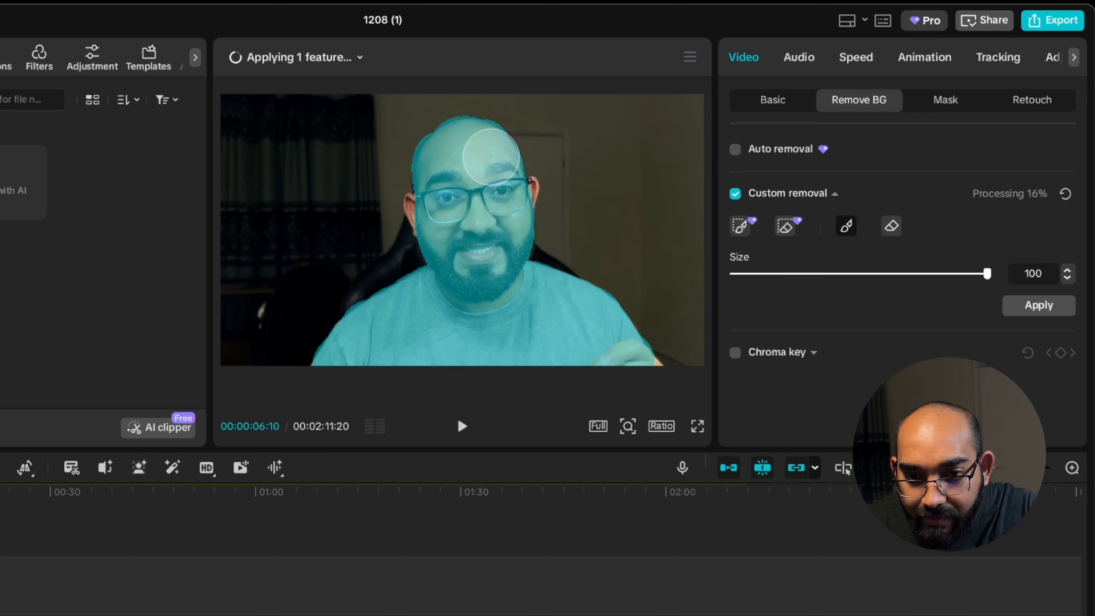
{"action": "left_click_drag", "start_coordinate": [492, 157], "coordinate": [499, 190]}
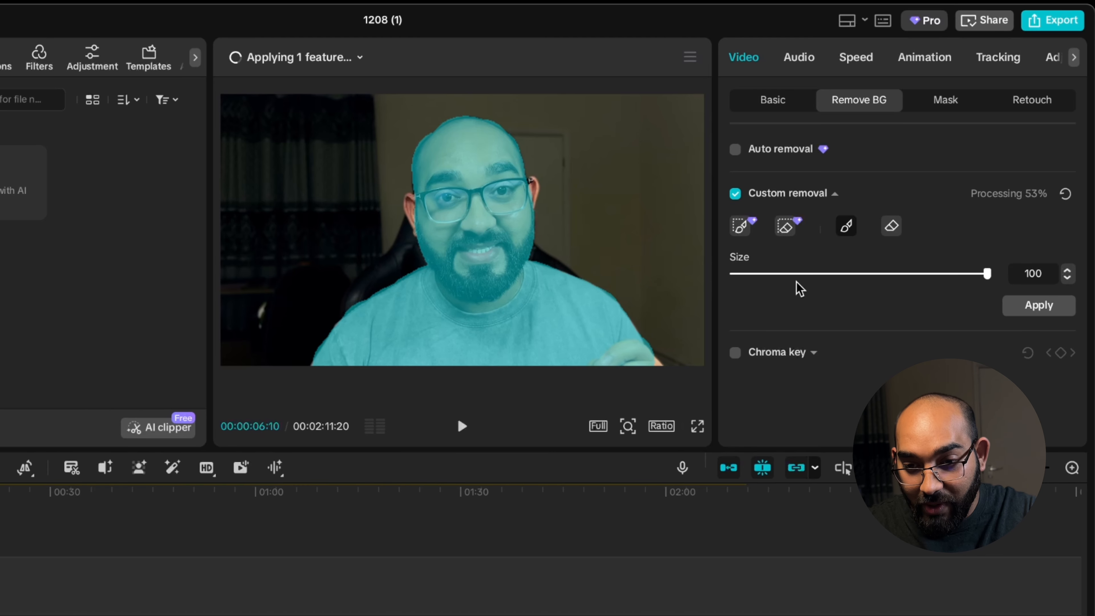
Step: Brush over both of the man's ears at size 20 and apply the custom background removal
{"action": "left_click_drag", "start_coordinate": [821, 274], "coordinate": [782, 279]}
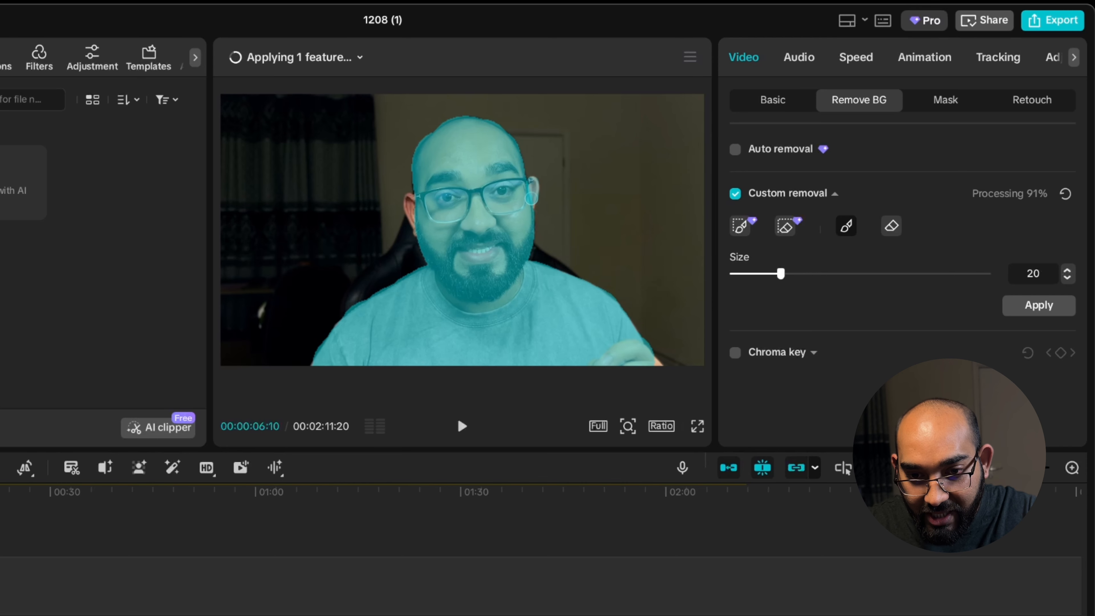
{"action": "left_click", "coordinate": [527, 209]}
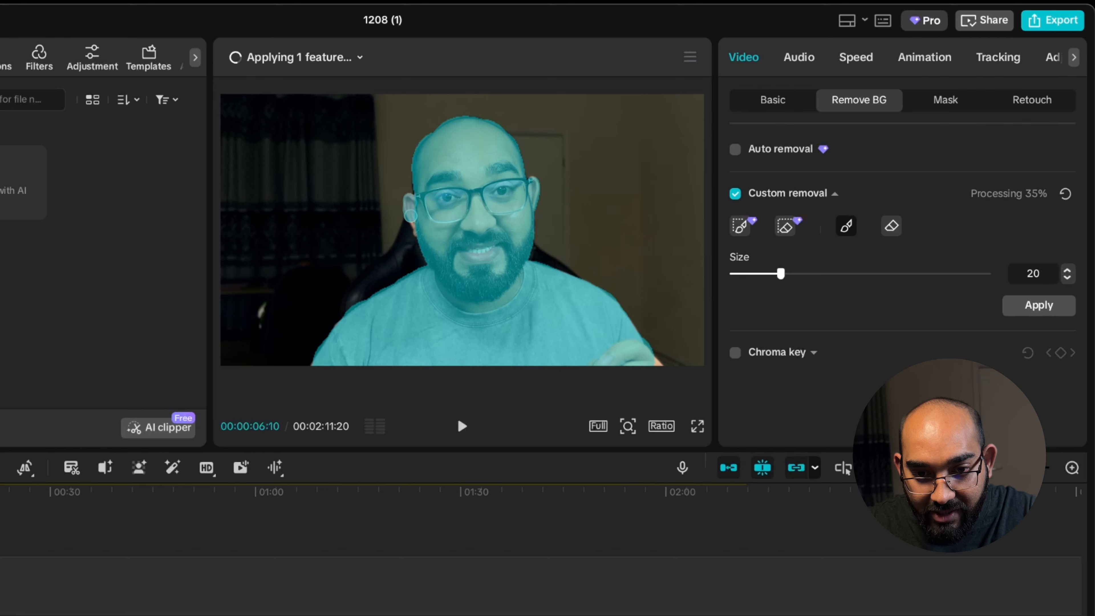
{"action": "left_click_drag", "start_coordinate": [410, 216], "coordinate": [419, 243]}
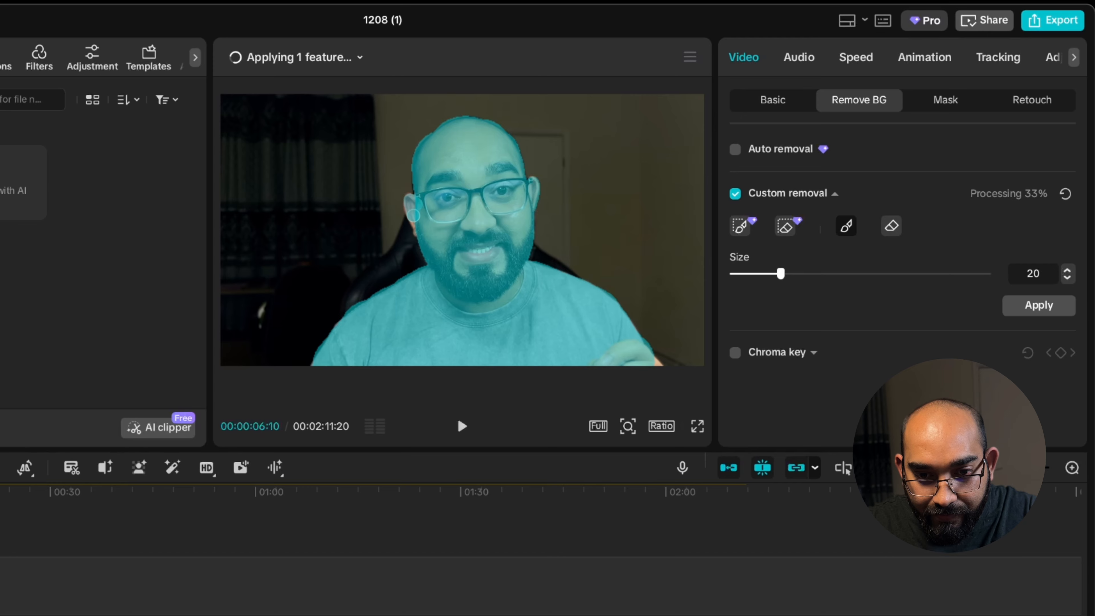
{"action": "left_click_drag", "start_coordinate": [419, 230], "coordinate": [422, 239]}
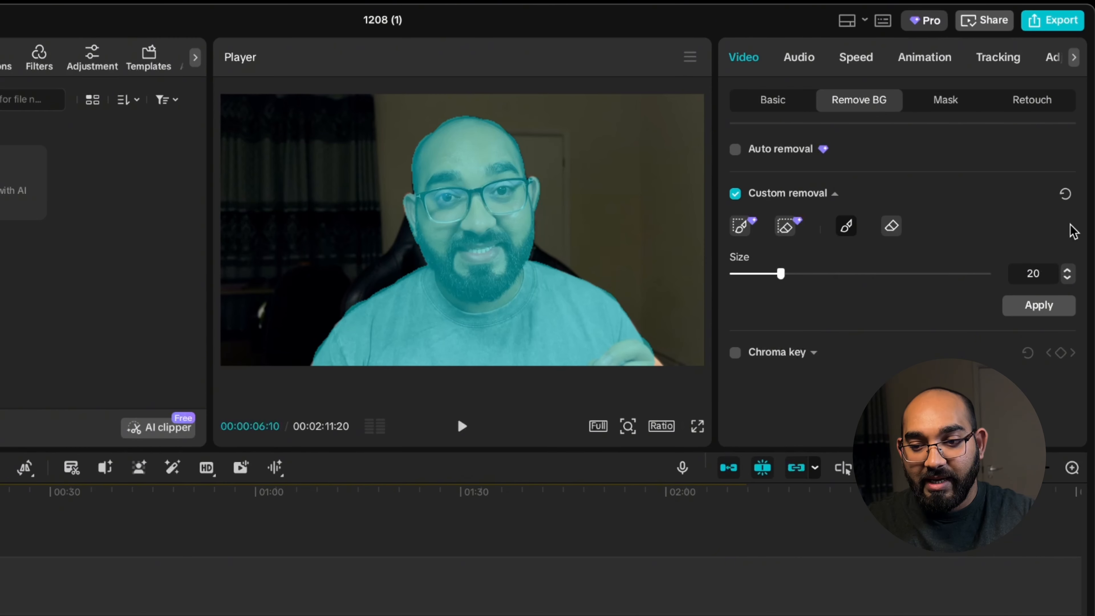
{"action": "left_click", "coordinate": [1048, 307]}
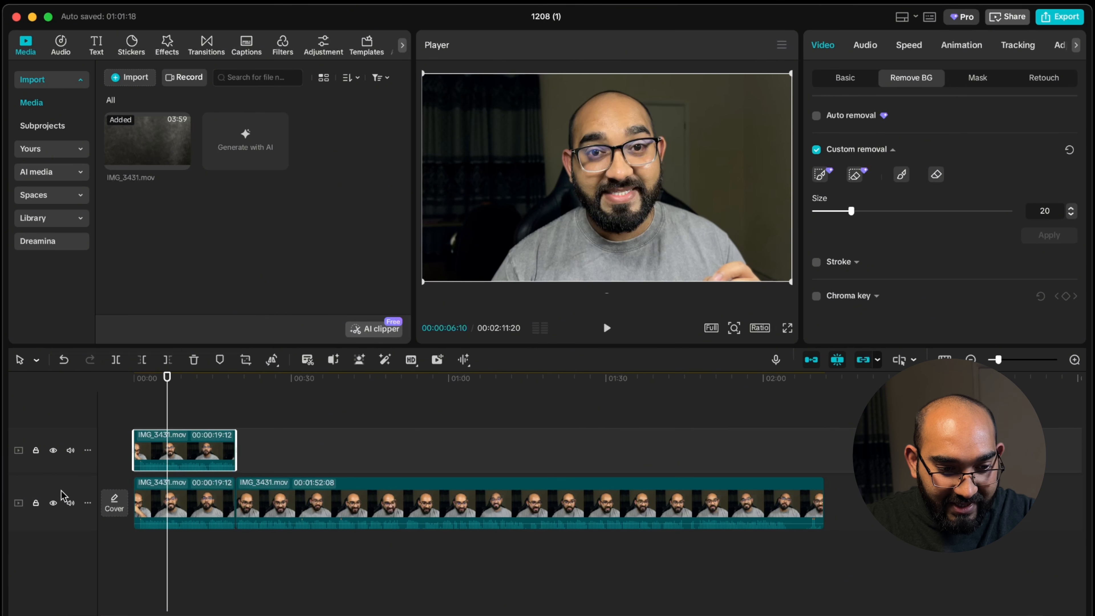
Step: Inspect the cutout's edges in full screen with the main video track hidden, and restore the track's visibility
{"action": "left_click", "coordinate": [54, 504]}
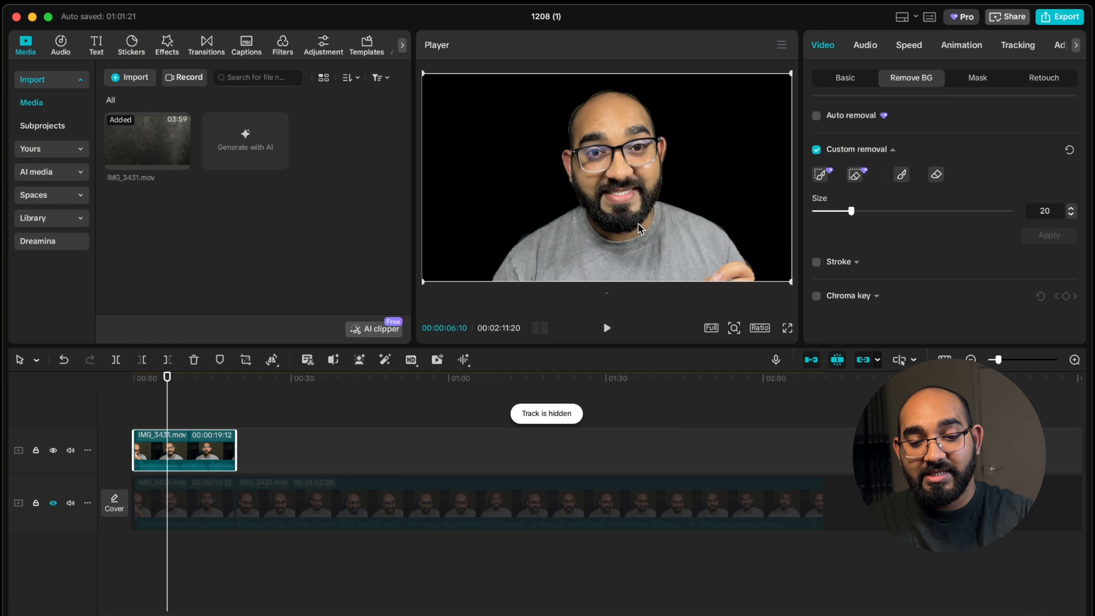
{"action": "left_click", "coordinate": [787, 328]}
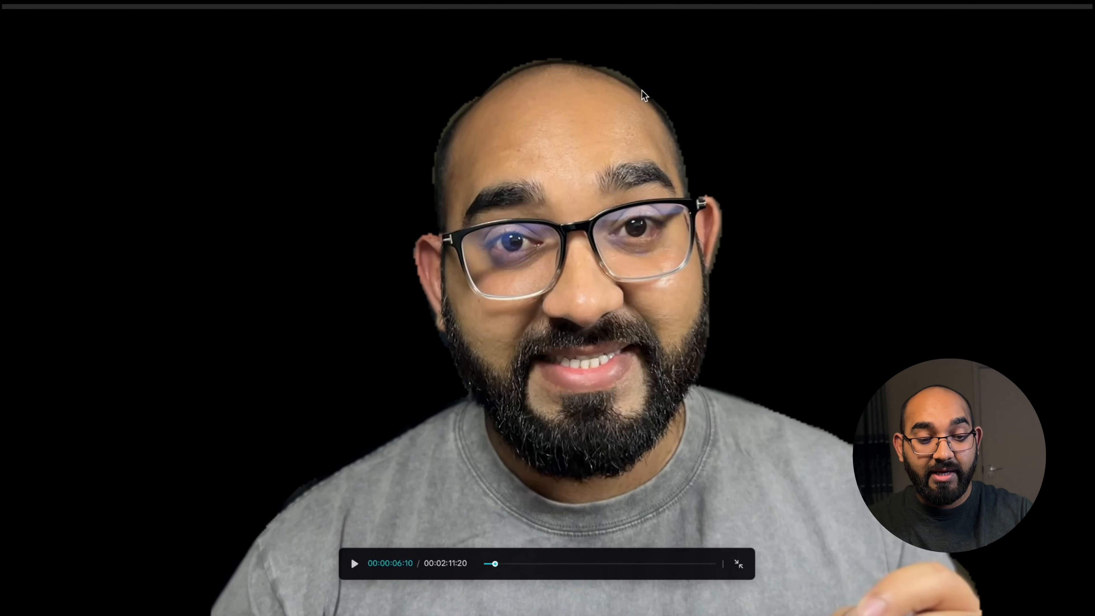
{"action": "key", "text": "Escape"}
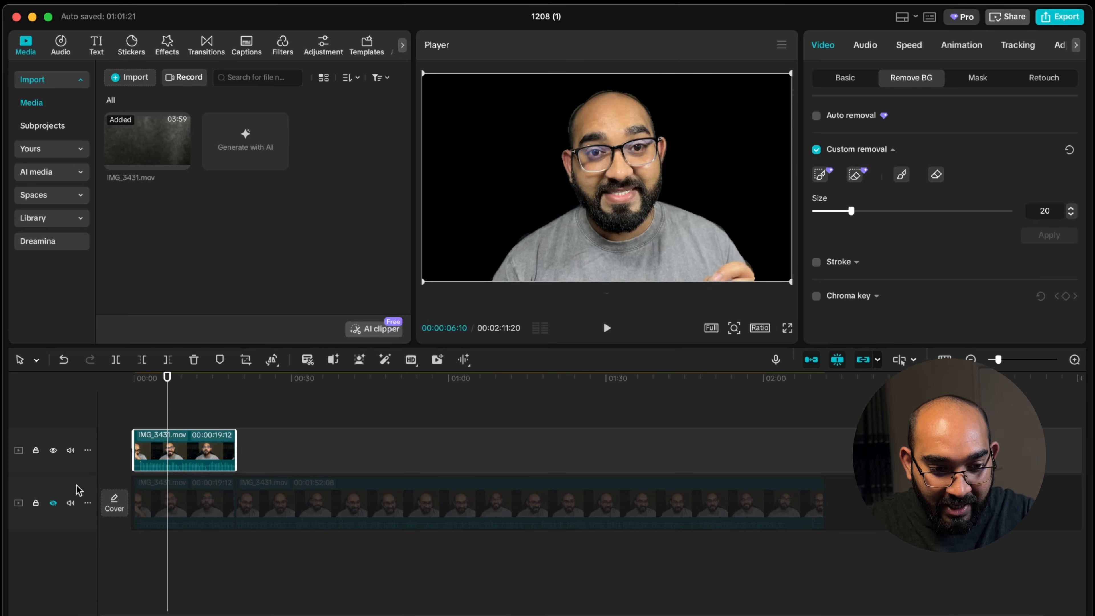
{"action": "left_click", "coordinate": [53, 503]}
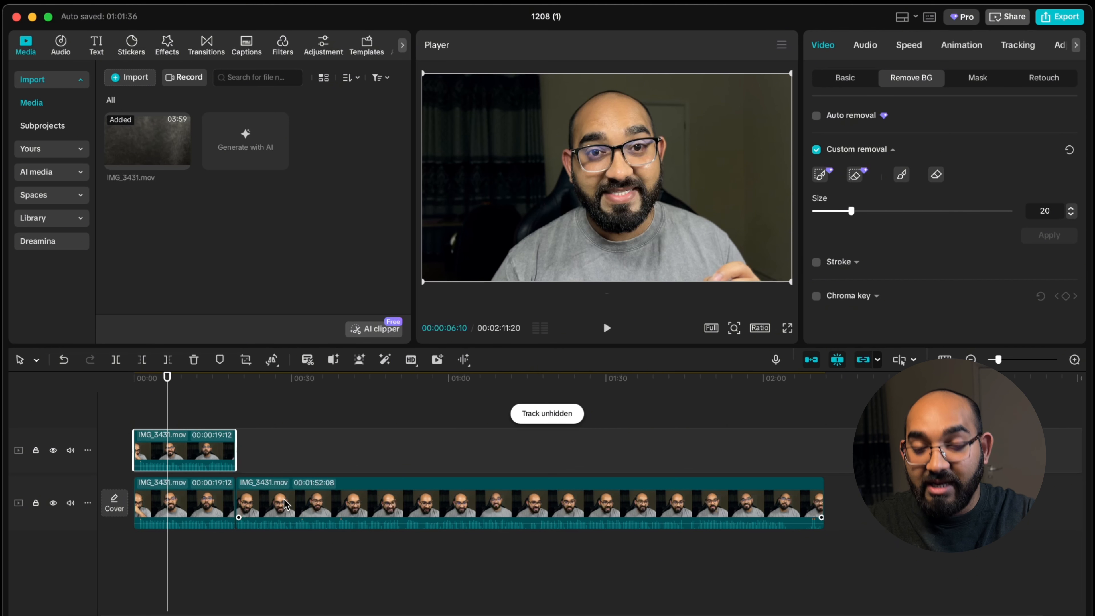
Step: Add a default text at the timeline start reading "LIKE THE VIDEO" and enlarge it to span most of the frame width
{"action": "key", "text": "Home"}
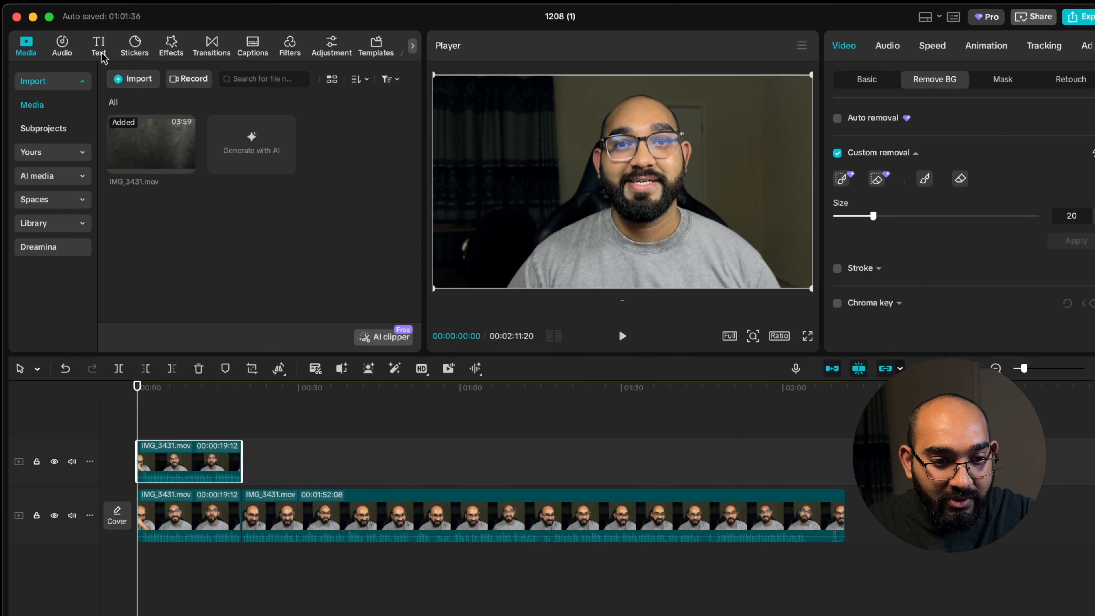
{"action": "left_click", "coordinate": [100, 50]}
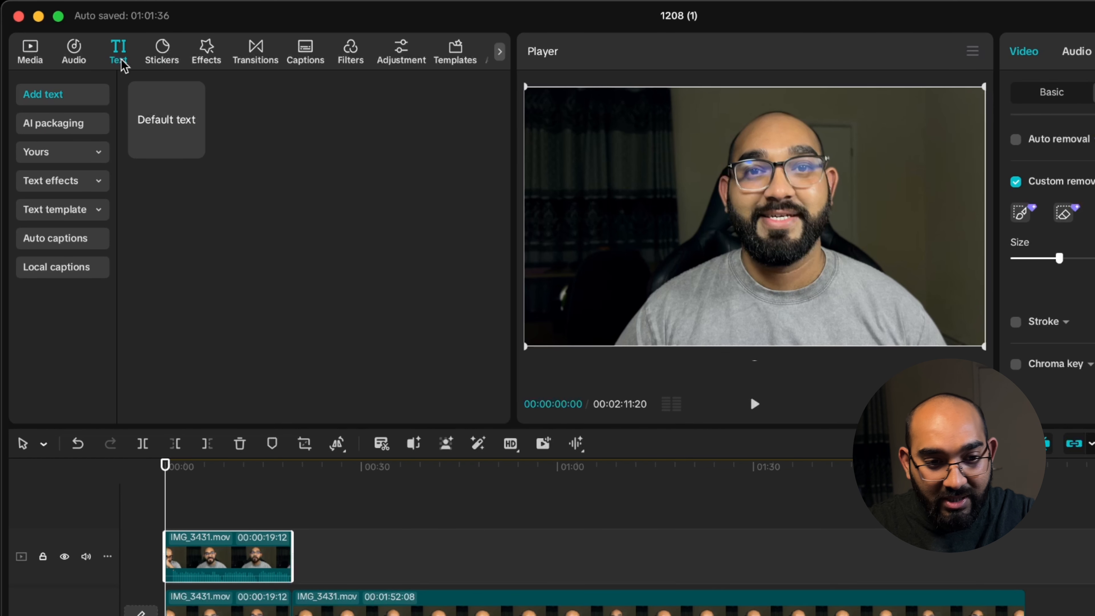
{"action": "mouse_move", "coordinate": [160, 122]}
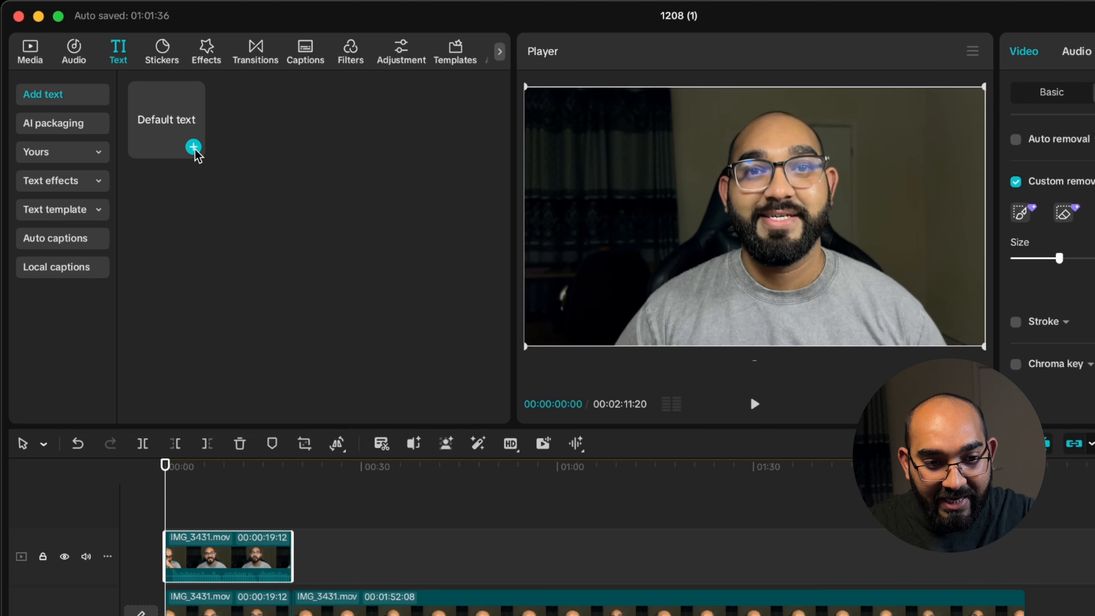
{"action": "left_click", "coordinate": [193, 147]}
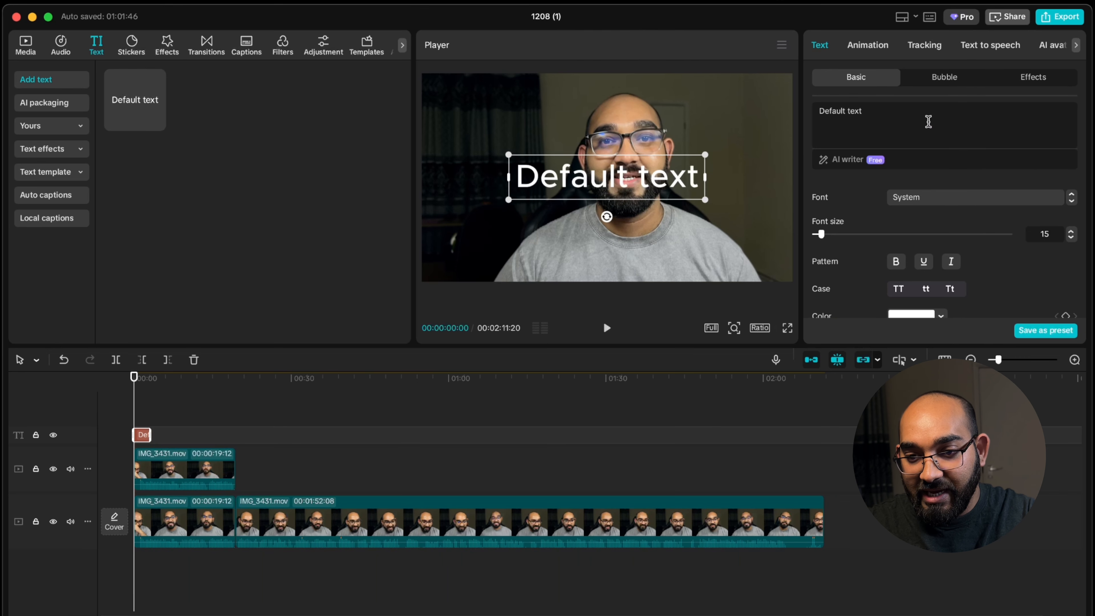
{"action": "double_click", "coordinate": [913, 113]}
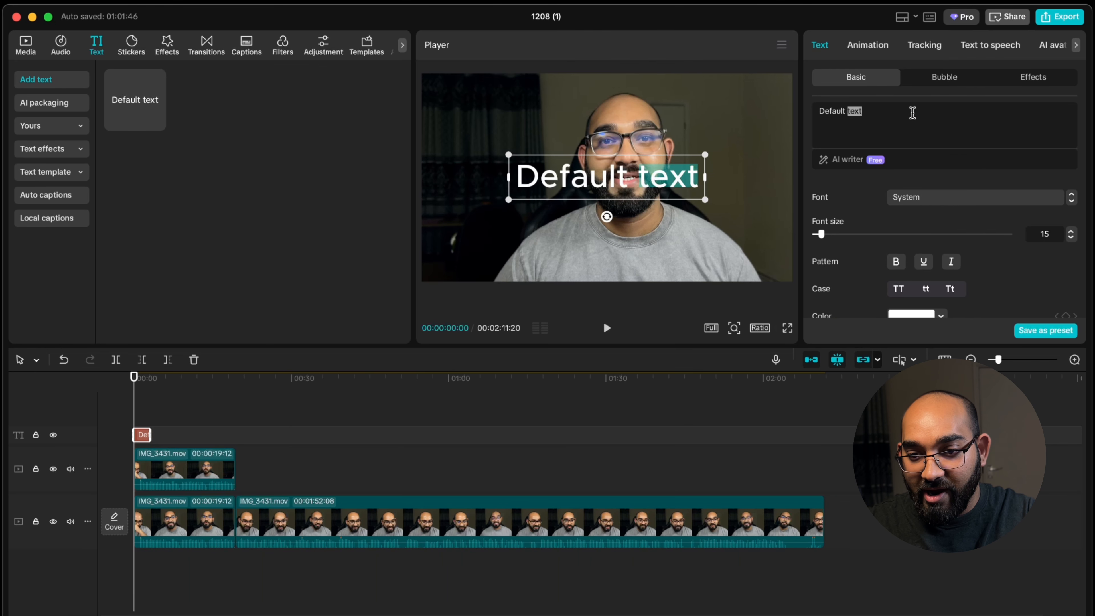
{"action": "key", "text": "super+a"}
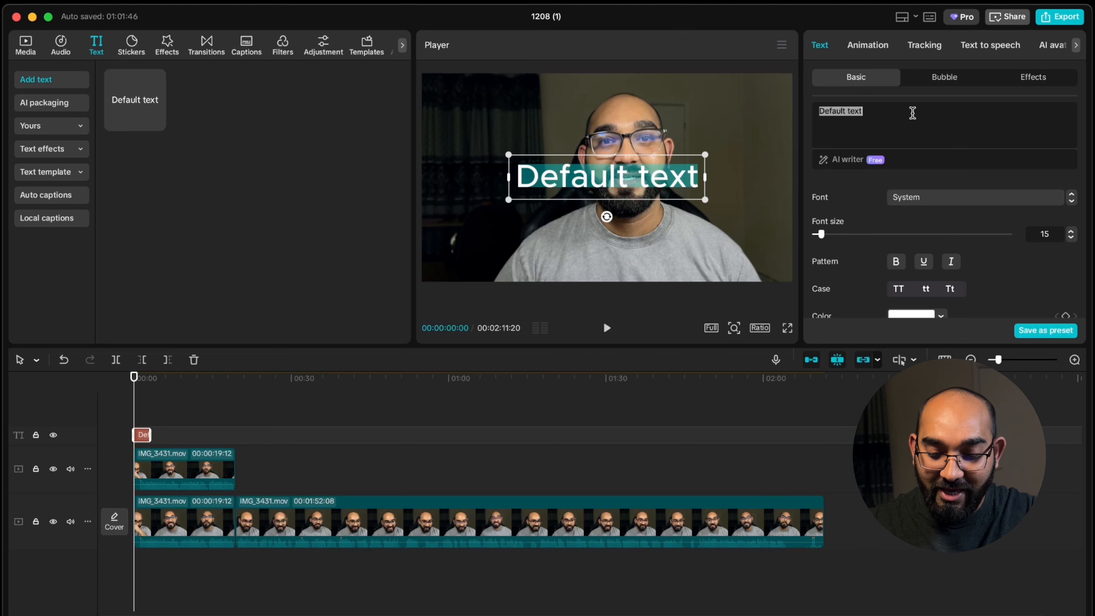
{"action": "key", "text": "BackSpace"}
{"action": "type", "text": "LIK"}
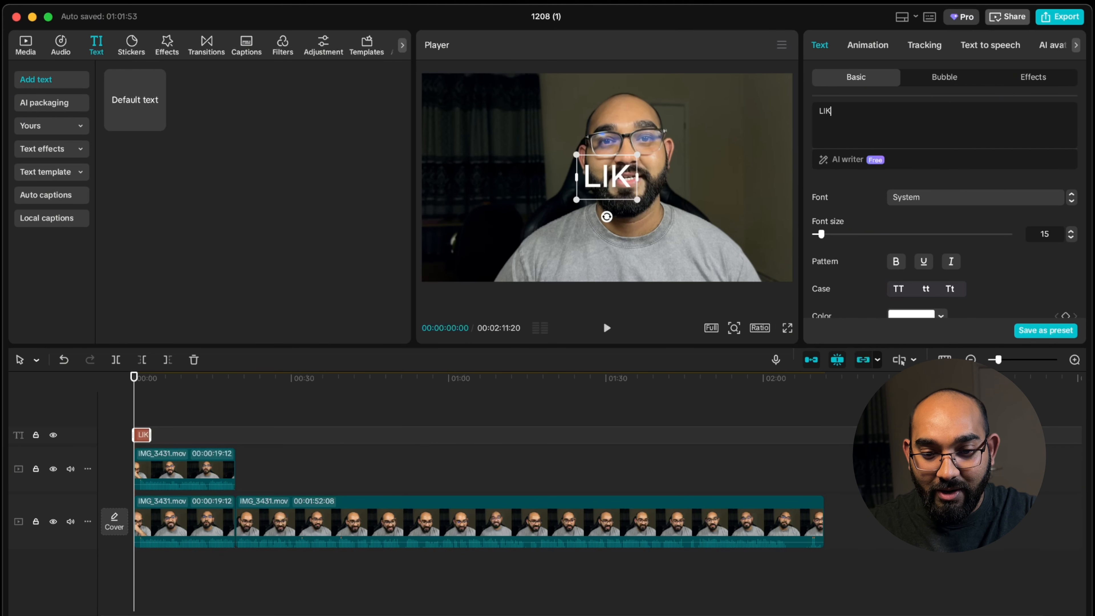
{"action": "type", "text": "E THE VIDEO"}
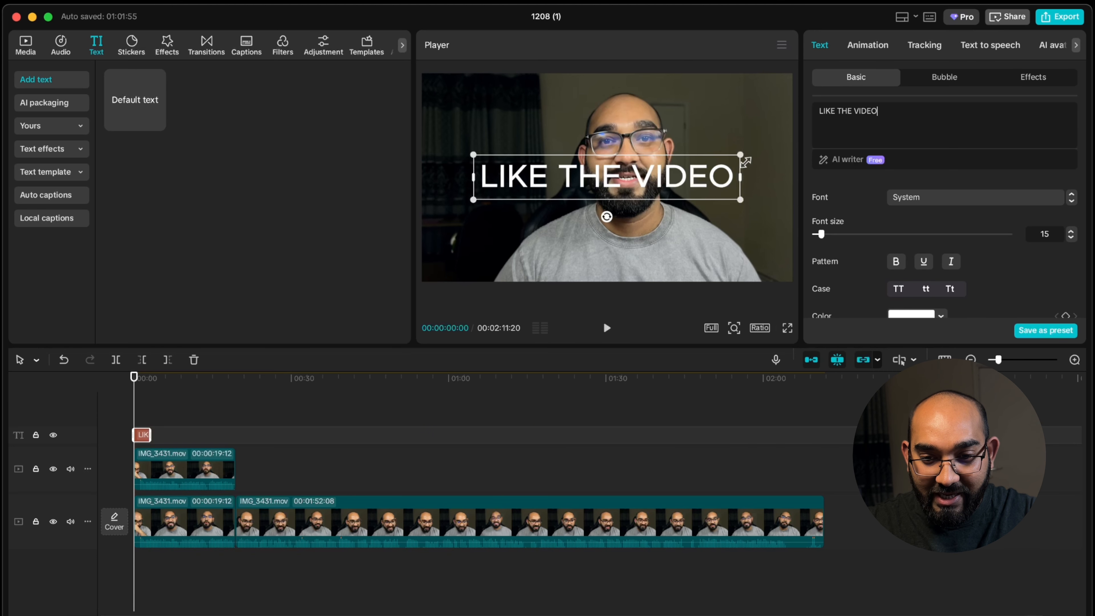
{"action": "left_click_drag", "start_coordinate": [741, 155], "coordinate": [811, 159]}
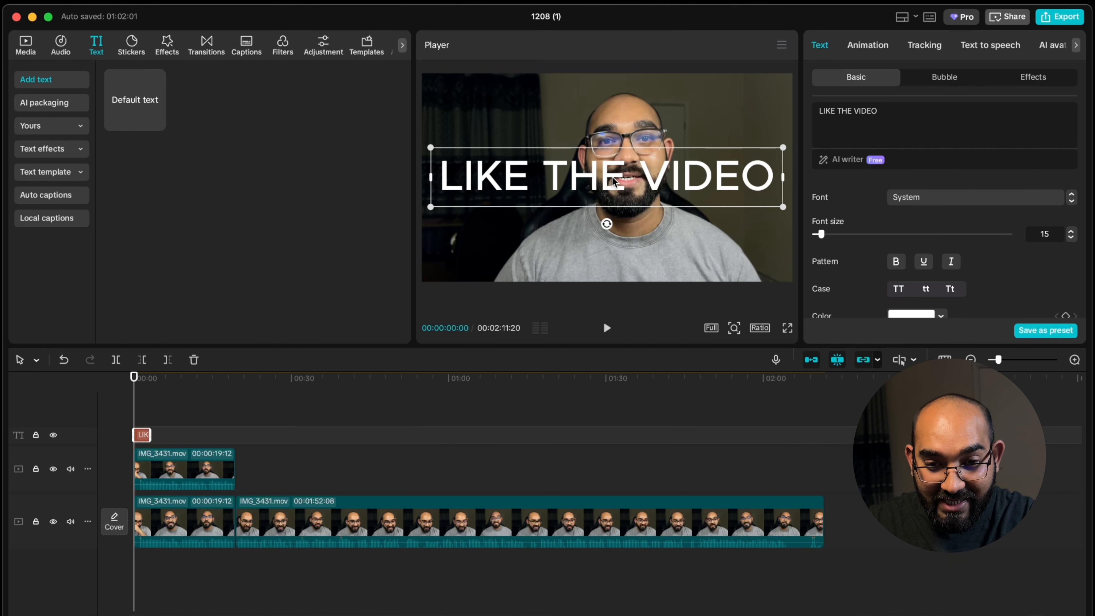
Step: Extend the text clip to the end of the cutout clip and place it between the cutout and the main video track
{"action": "left_click_drag", "start_coordinate": [151, 435], "coordinate": [235, 438]}
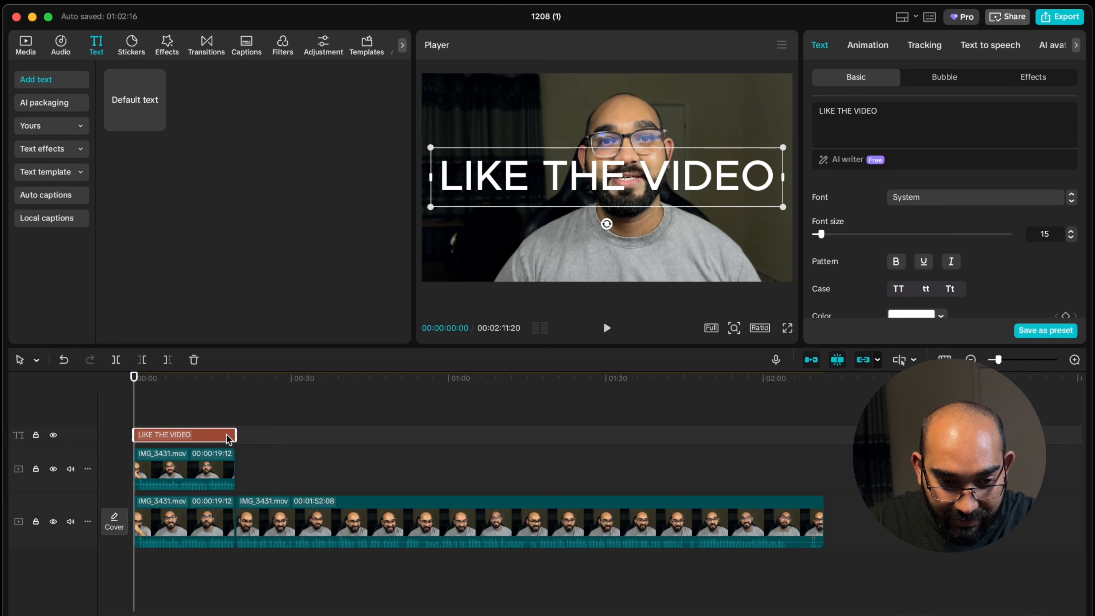
{"action": "left_click_drag", "start_coordinate": [202, 440], "coordinate": [198, 496]}
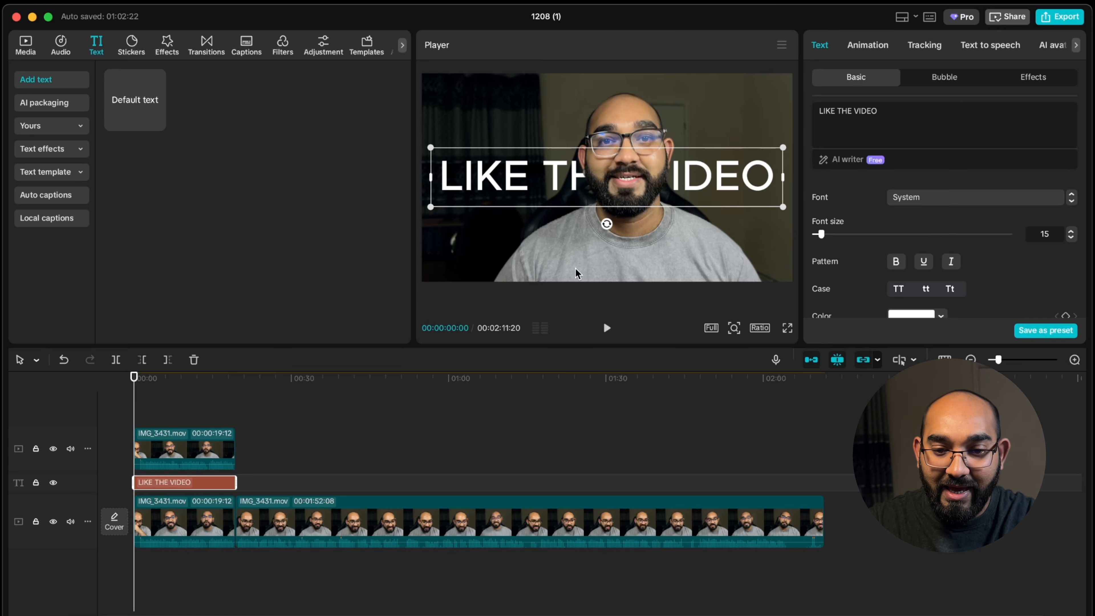
Step: Apply the Wave 3 loop animation to the "LIKE THE VIDEO" text clip and set its speed to 5.0 s
{"action": "left_click", "coordinate": [670, 117]}
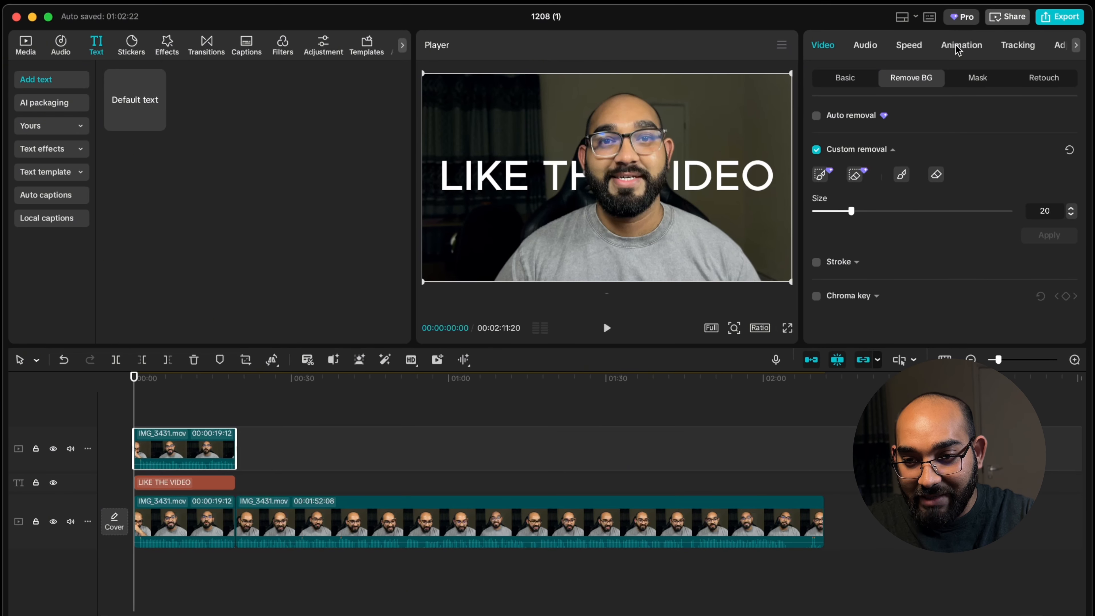
{"action": "left_click", "coordinate": [961, 45]}
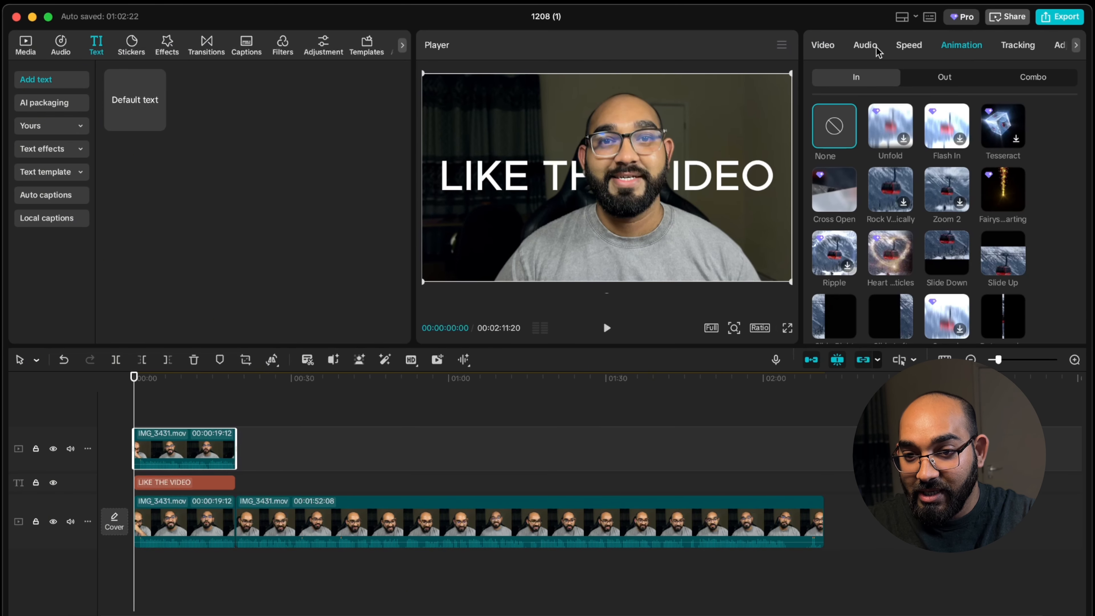
{"action": "left_click", "coordinate": [173, 483]}
{"action": "left_click", "coordinate": [877, 45]}
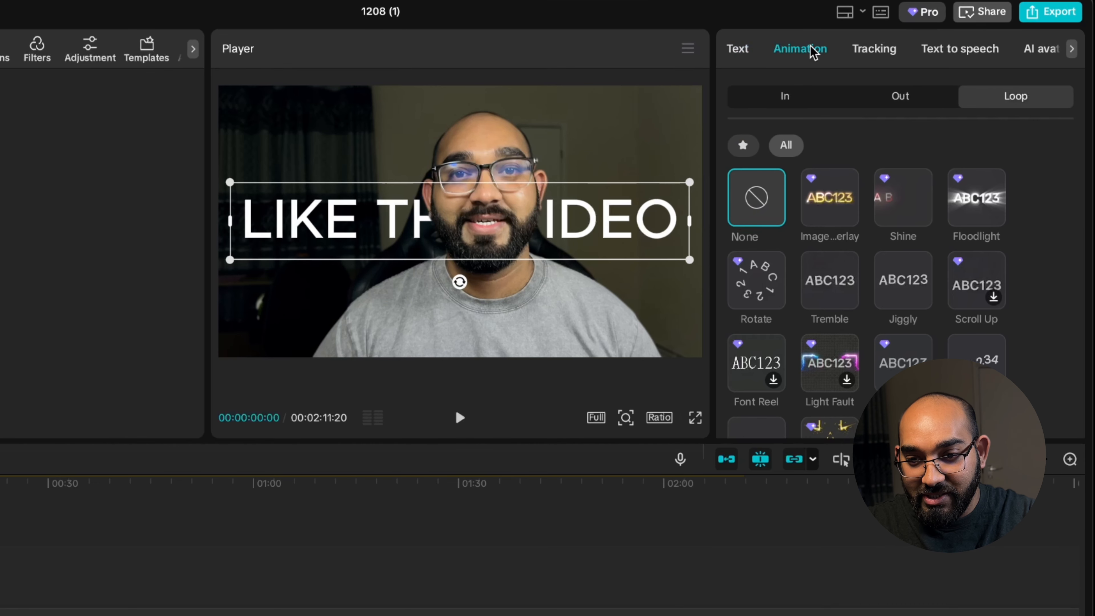
{"action": "scroll", "coordinate": [1021, 299], "scroll_direction": "down", "scroll_amount": 8}
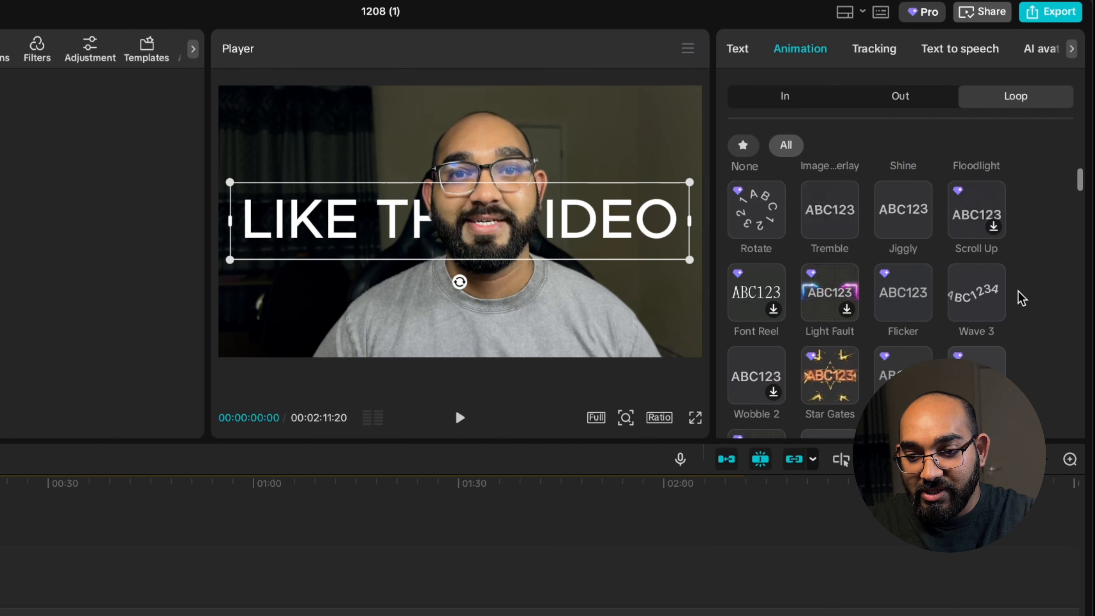
{"action": "scroll", "coordinate": [776, 267], "scroll_direction": "up", "scroll_amount": 8}
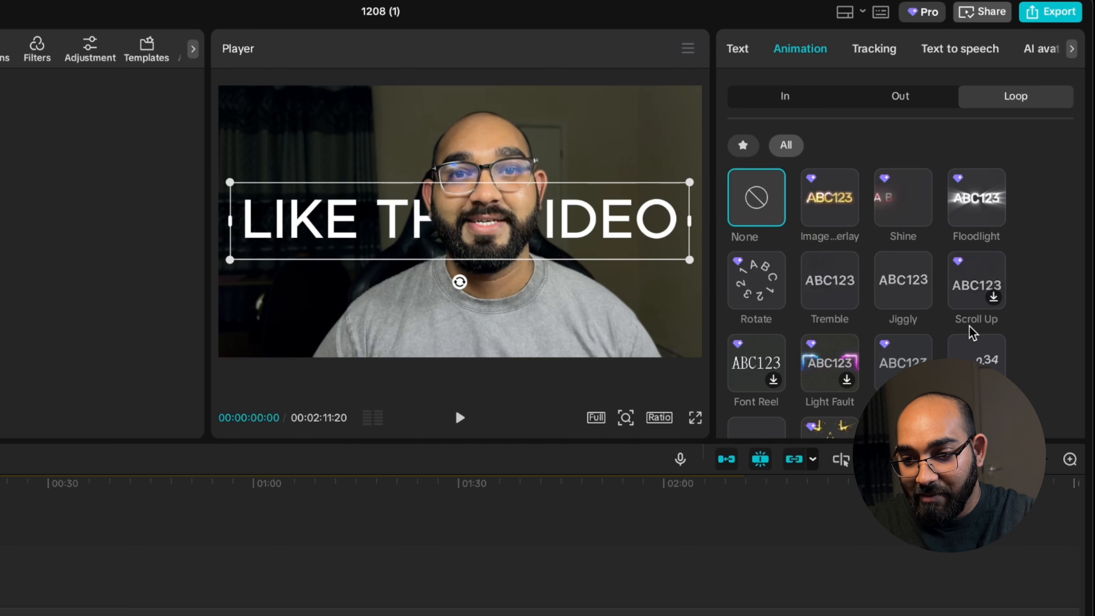
{"action": "scroll", "coordinate": [948, 345], "scroll_direction": "down", "scroll_amount": 1}
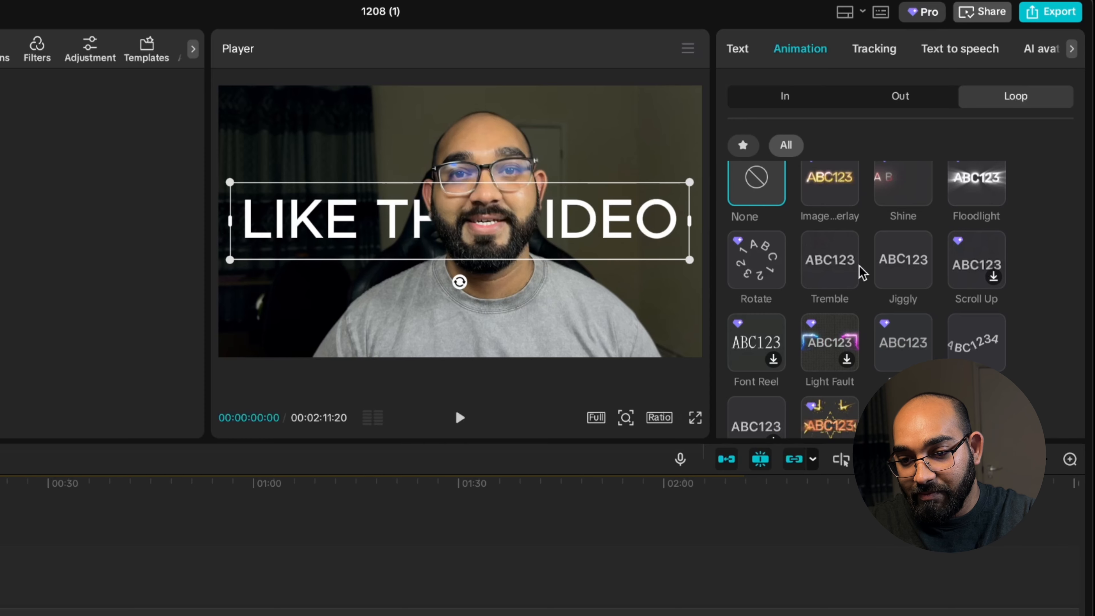
{"action": "left_click", "coordinate": [973, 344]}
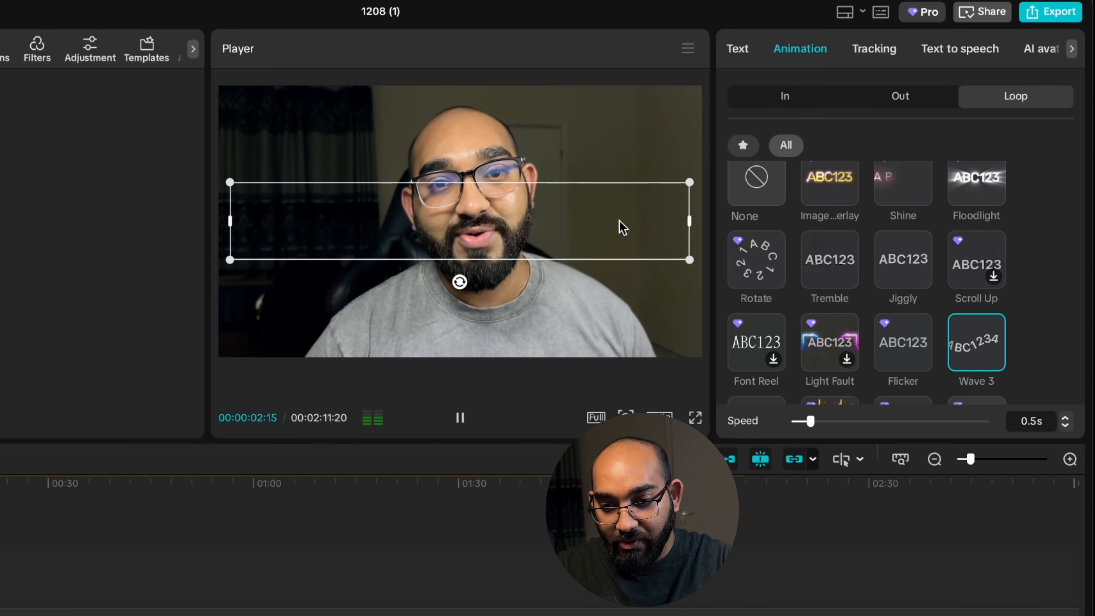
{"action": "left_click_drag", "start_coordinate": [812, 425], "coordinate": [1003, 421]}
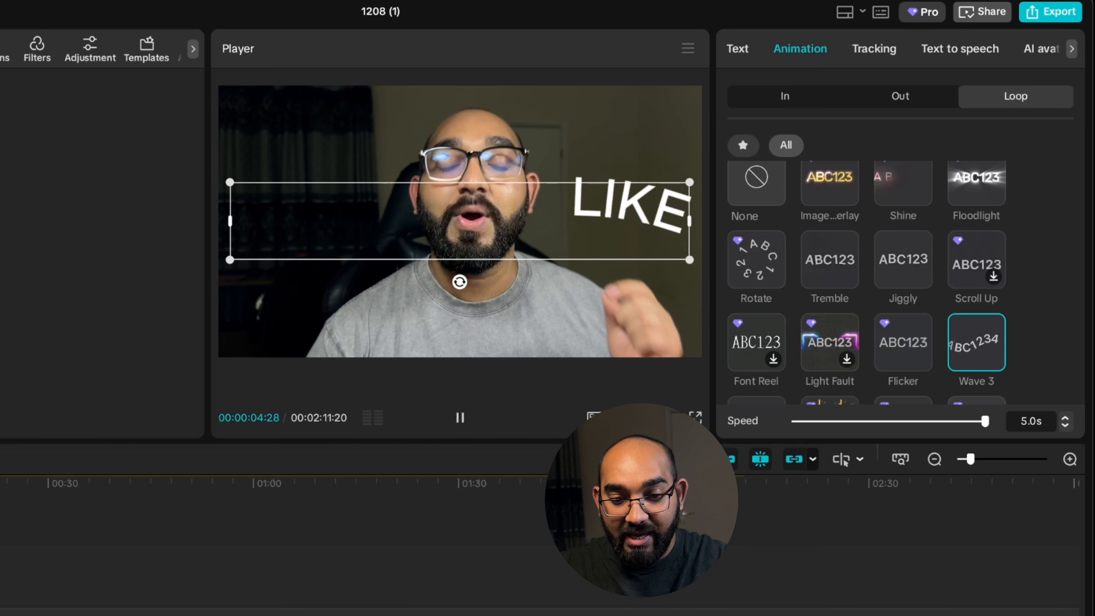
Step: Play the animated text behind the man from the start of the timeline and continue the preview in full screen
{"action": "key", "text": "space"}
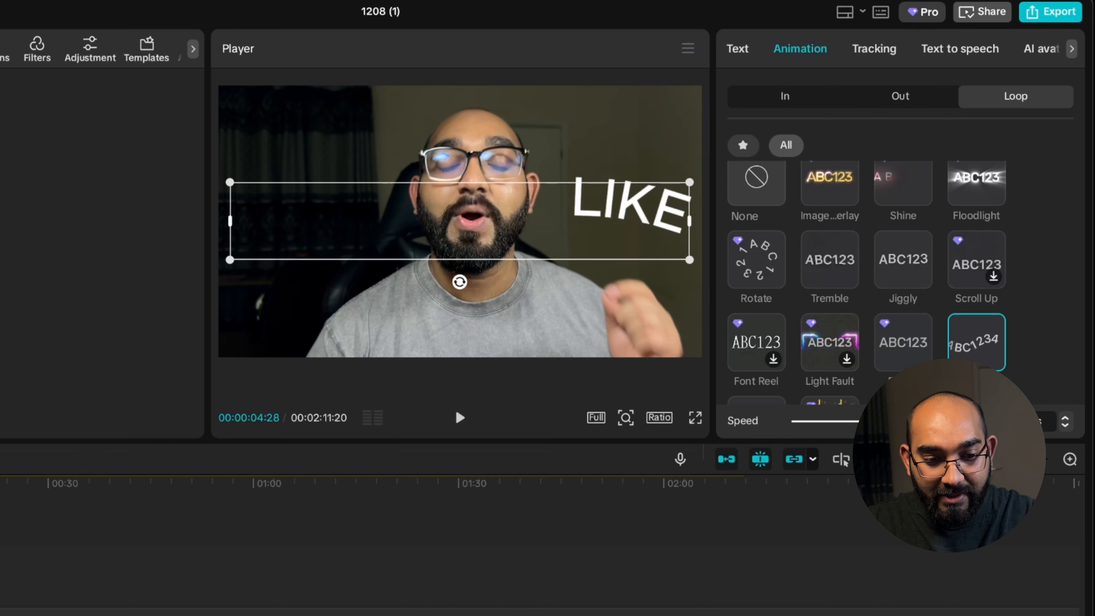
{"action": "left_click_drag", "start_coordinate": [160, 377], "coordinate": [80, 386]}
{"action": "key", "text": "space"}
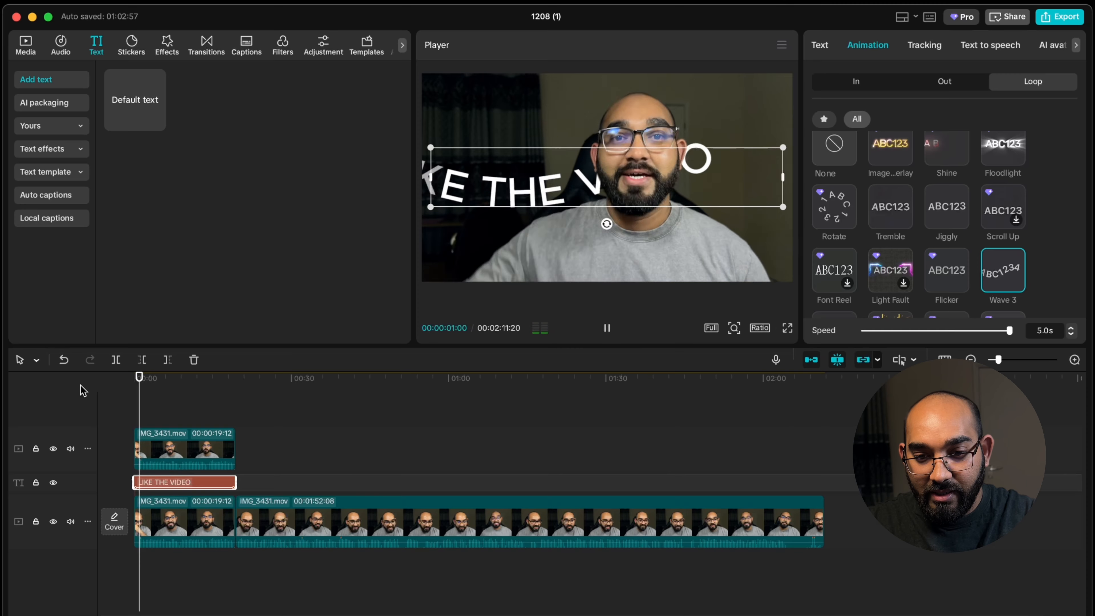
{"action": "left_click", "coordinate": [490, 247]}
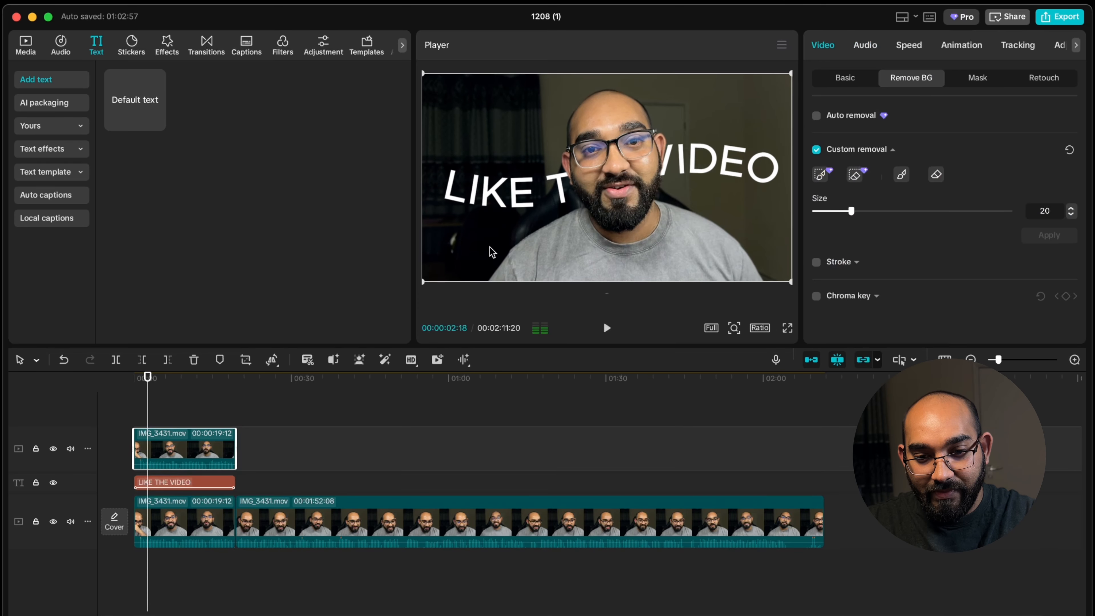
{"action": "key", "text": "space"}
{"action": "key", "text": "space"}
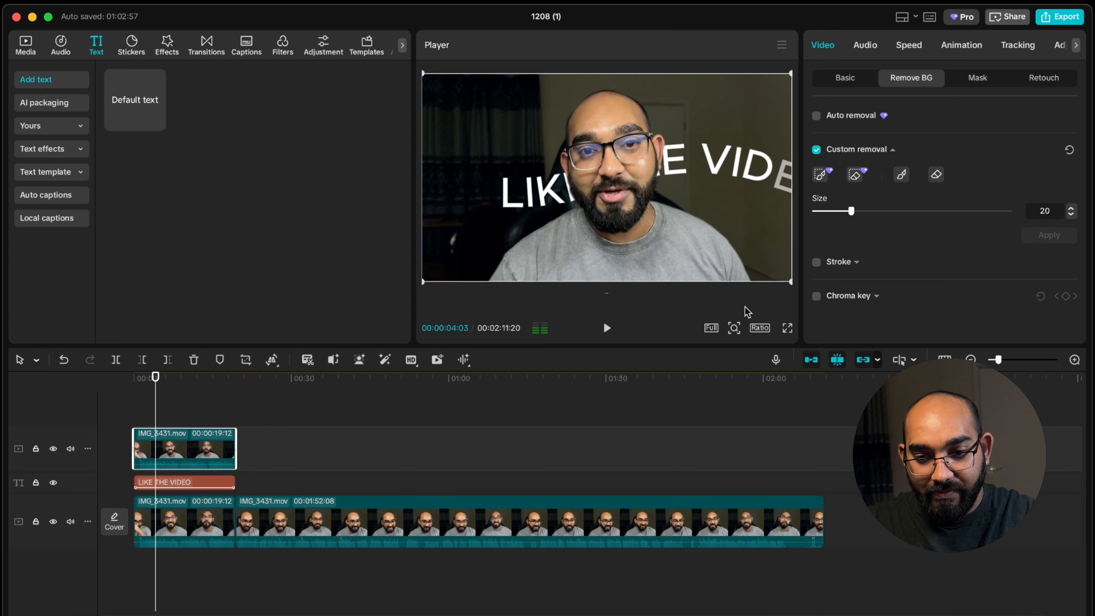
{"action": "left_click", "coordinate": [787, 328]}
{"action": "key", "text": "space"}
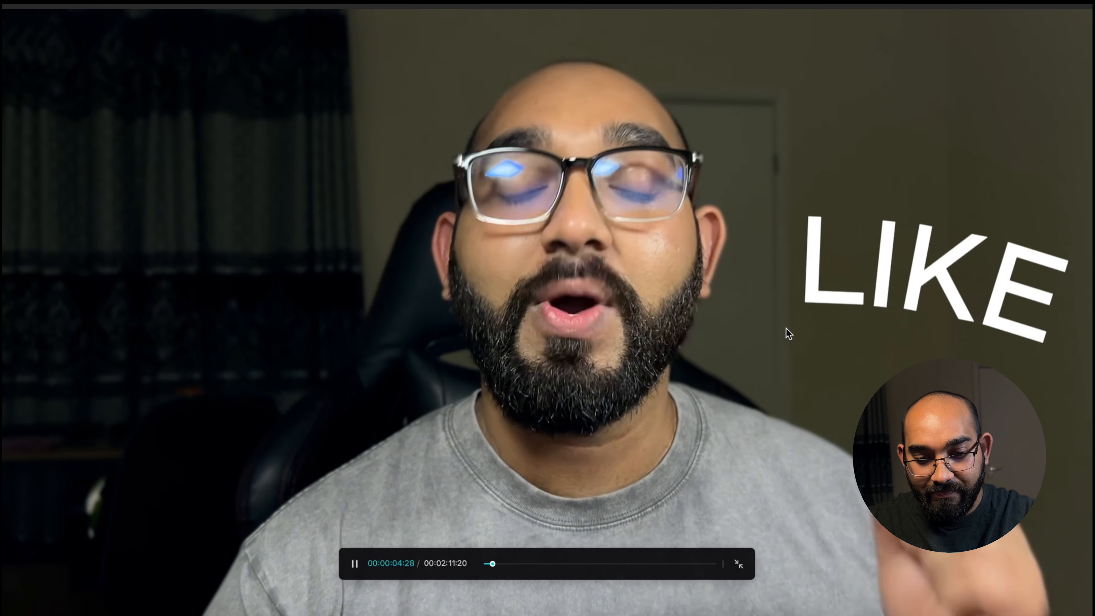